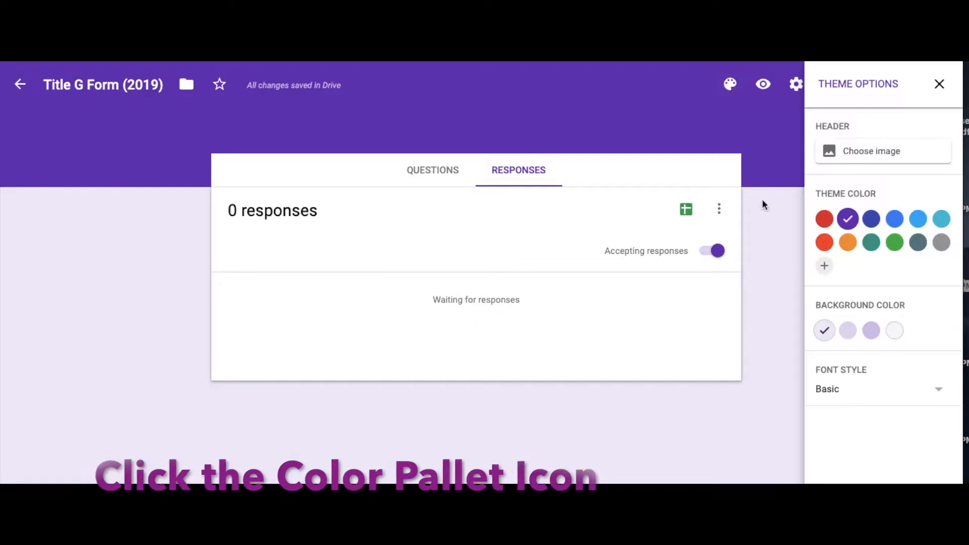
# - Set the form's header to the basketball player silhouette image from the Work and School collection
pyautogui.click(861, 156)
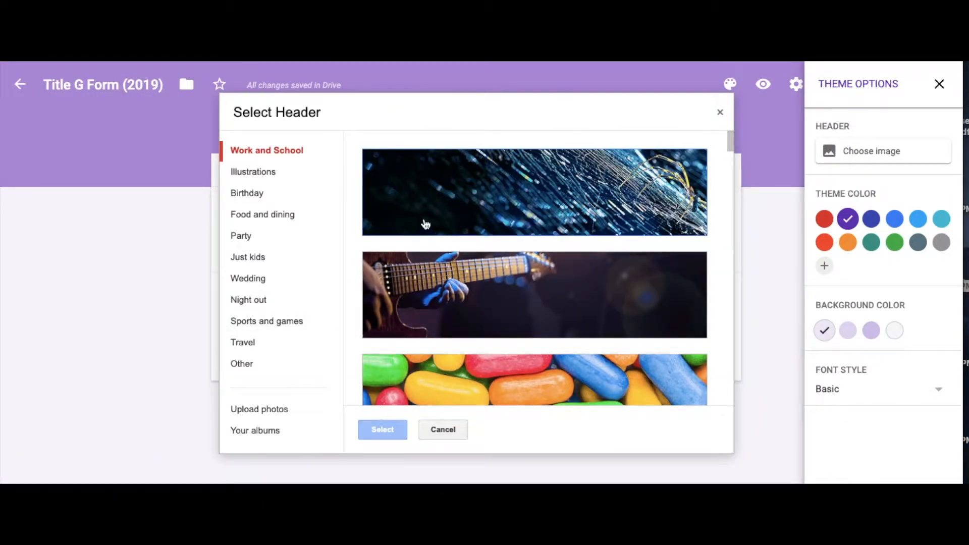
pyautogui.scroll(-5, 485, 264)
pyautogui.scroll(-2, 484, 265)
pyautogui.scroll(3, 483, 265)
pyautogui.click(484, 241)
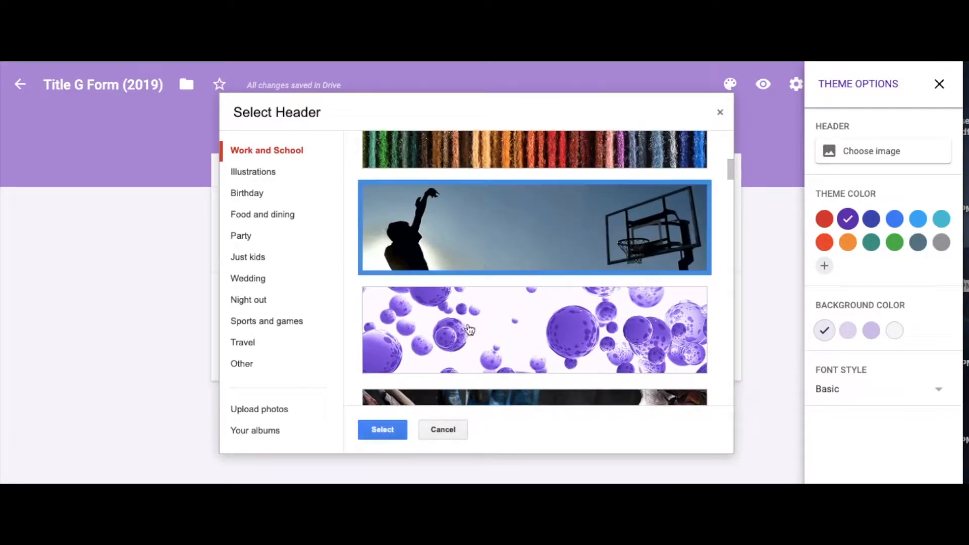
pyautogui.click(385, 430)
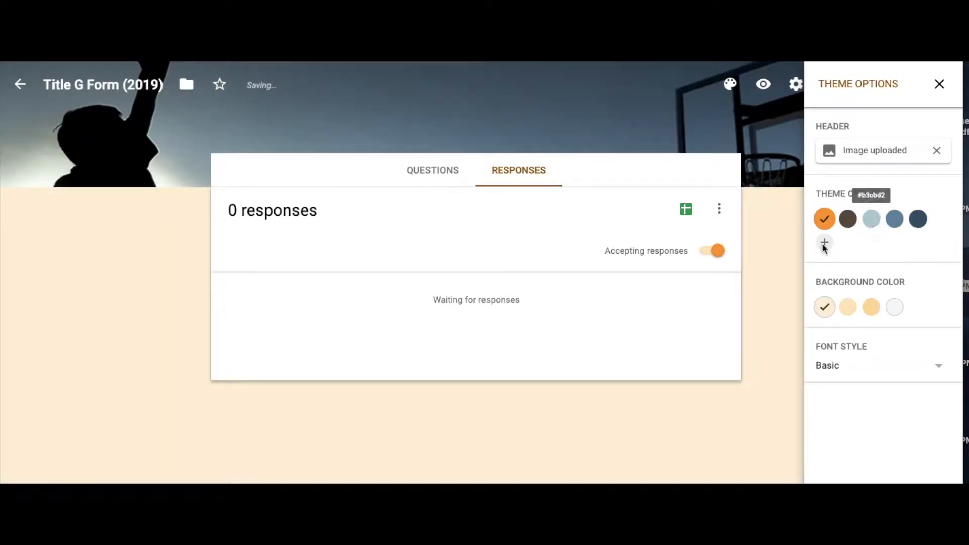
# - Set the theme color to the medium slate blue and the background color to the neutral light gray
pyautogui.click(895, 219)
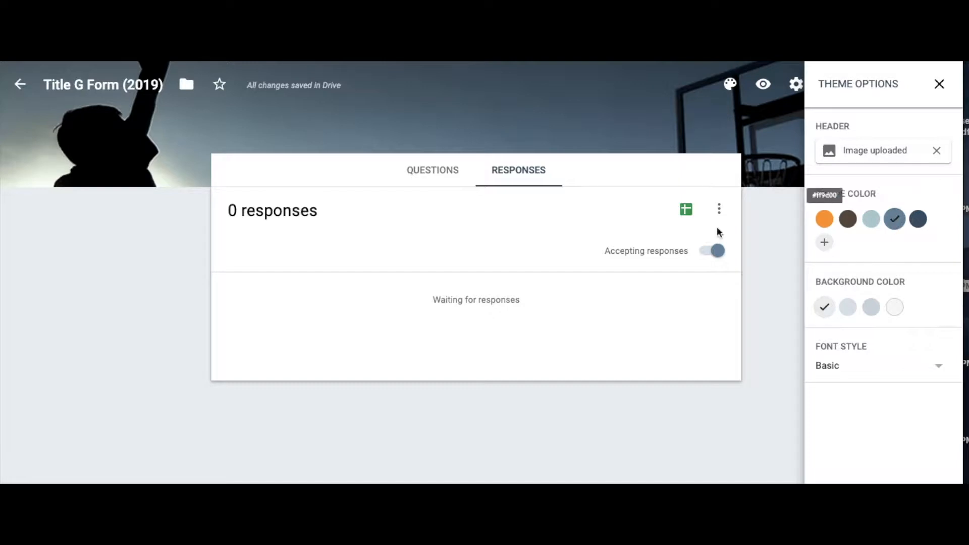
pyautogui.click(848, 309)
pyautogui.click(873, 309)
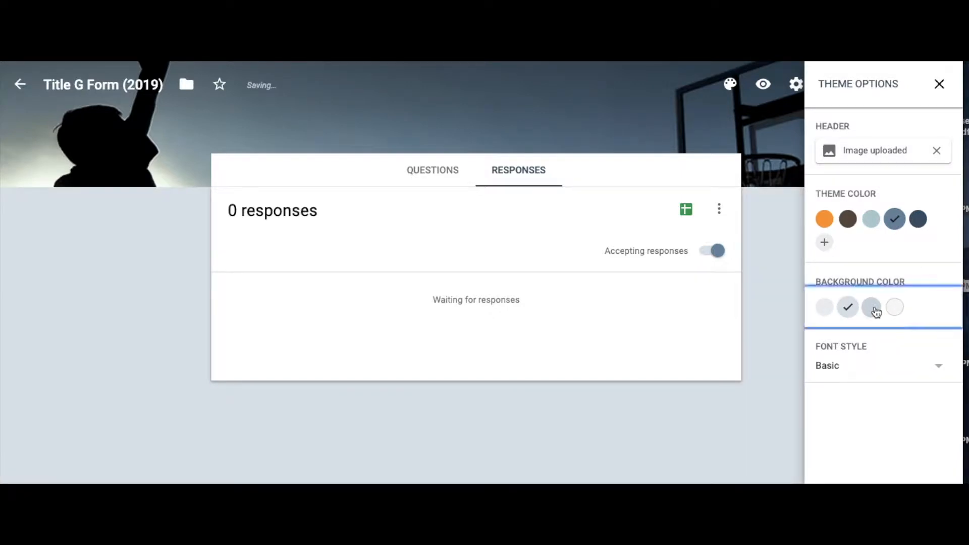
pyautogui.click(893, 311)
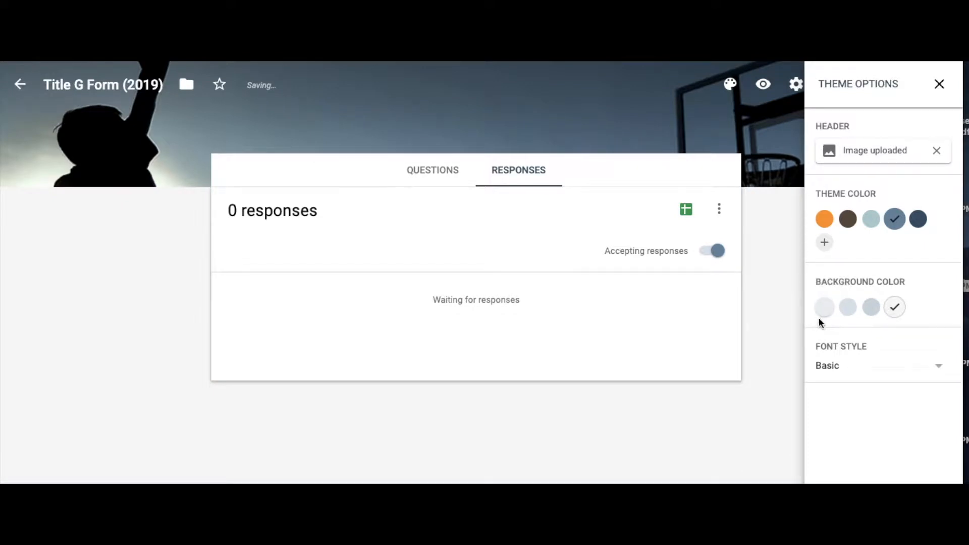
# - Change the form's font style to Playful and close the theme options
pyautogui.click(836, 371)
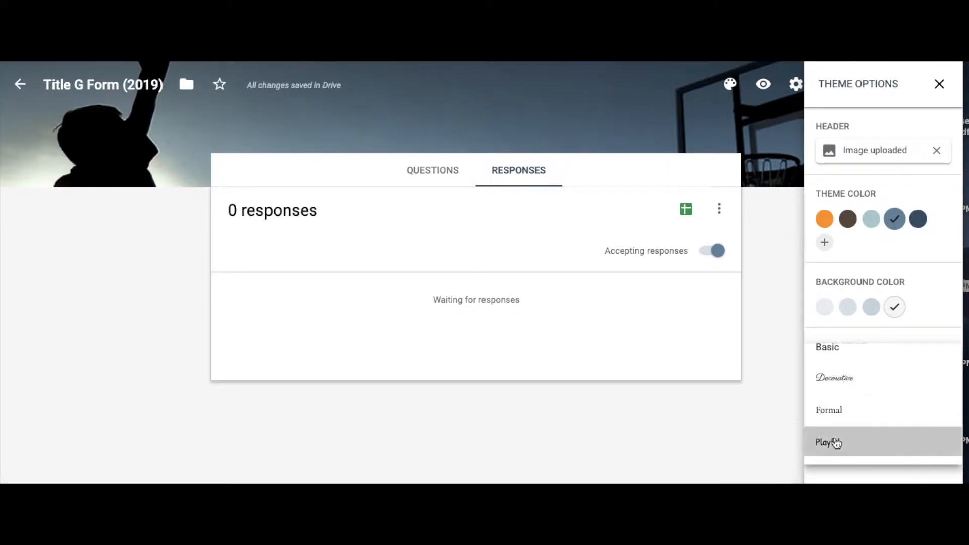
pyautogui.click(831, 441)
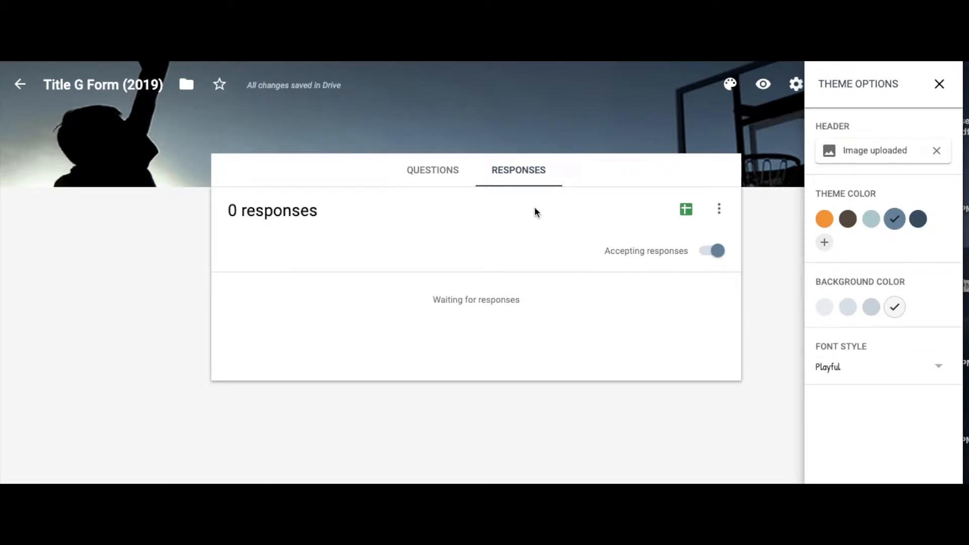
pyautogui.click(940, 85)
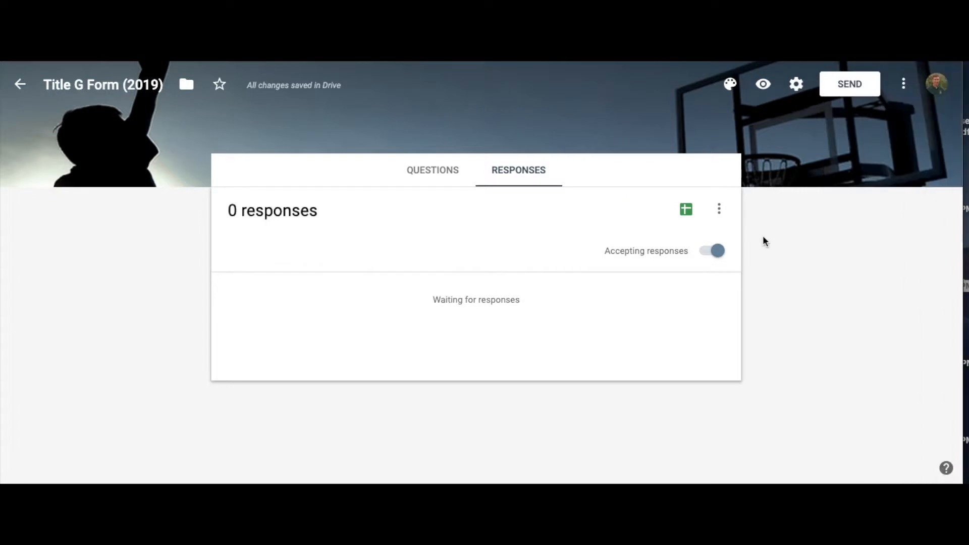
# - Preview the themed form from top to bottom, then return to the editor
pyautogui.click(763, 86)
pyautogui.scroll(-10, 505, 144)
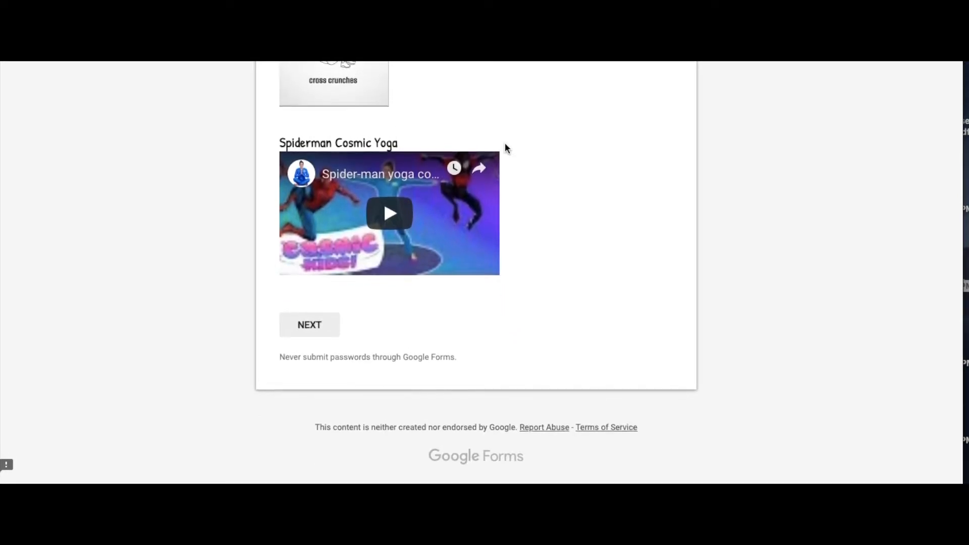
pyautogui.scroll(10, 505, 145)
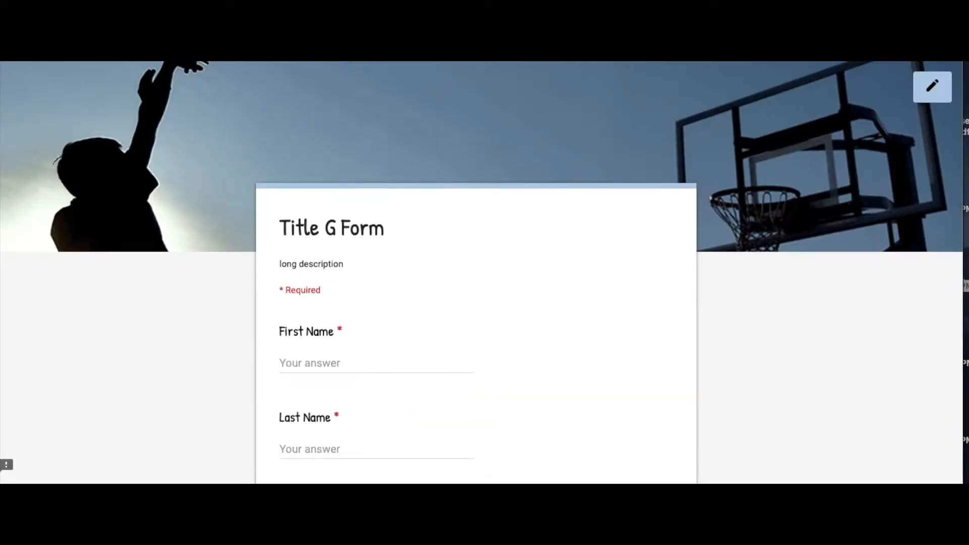
pyautogui.press('super+w')
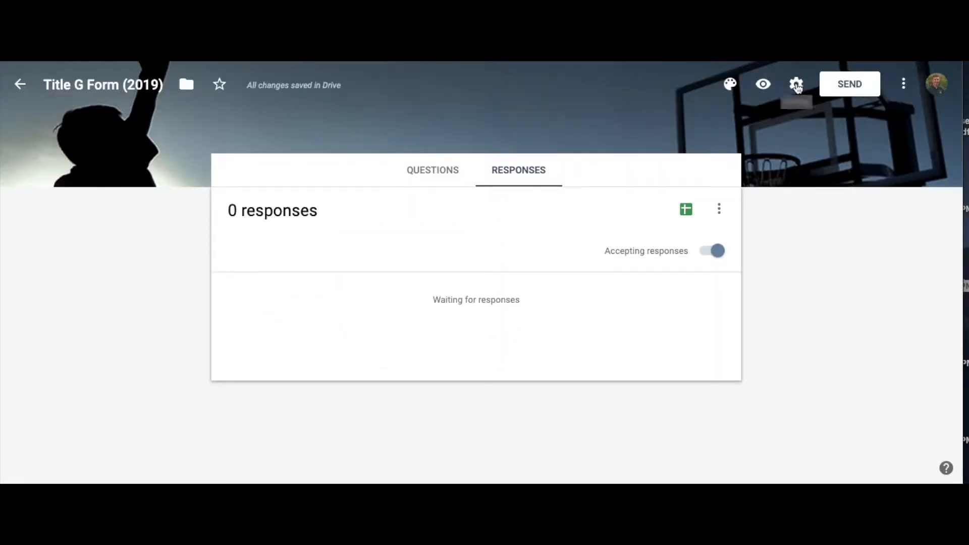
# - Configure the form to collect email addresses, limit to 1 response and allow editing after submit, and save the settings
pyautogui.click(797, 85)
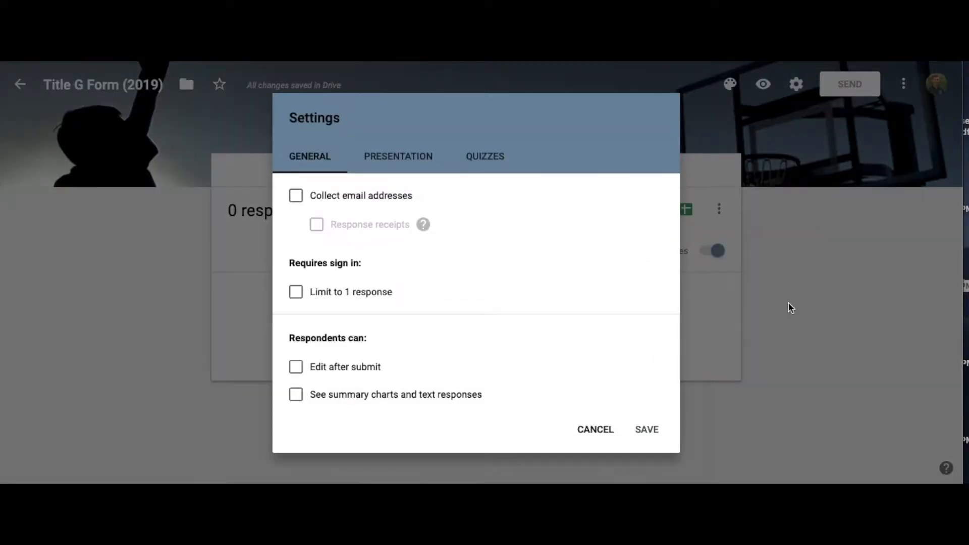
pyautogui.click(296, 196)
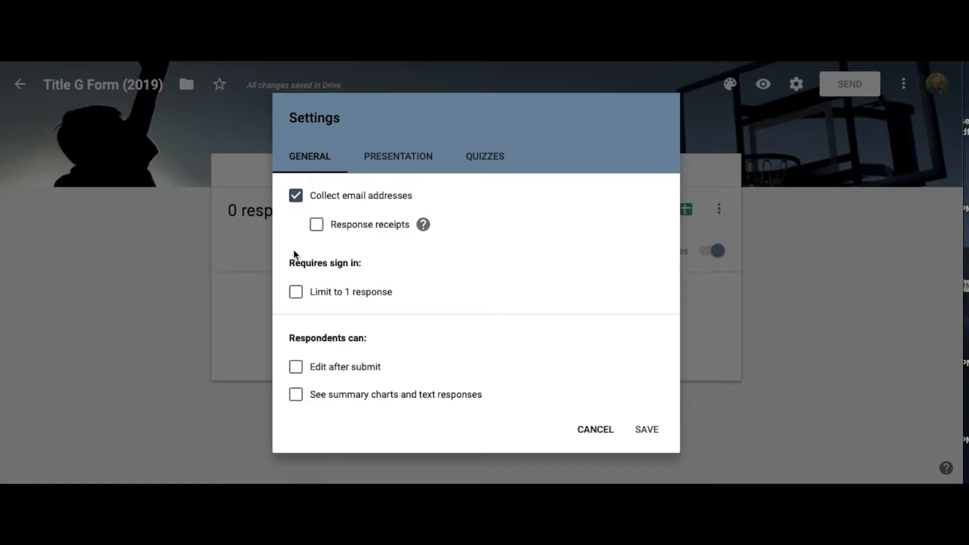
pyautogui.scroll(-1, 294, 252)
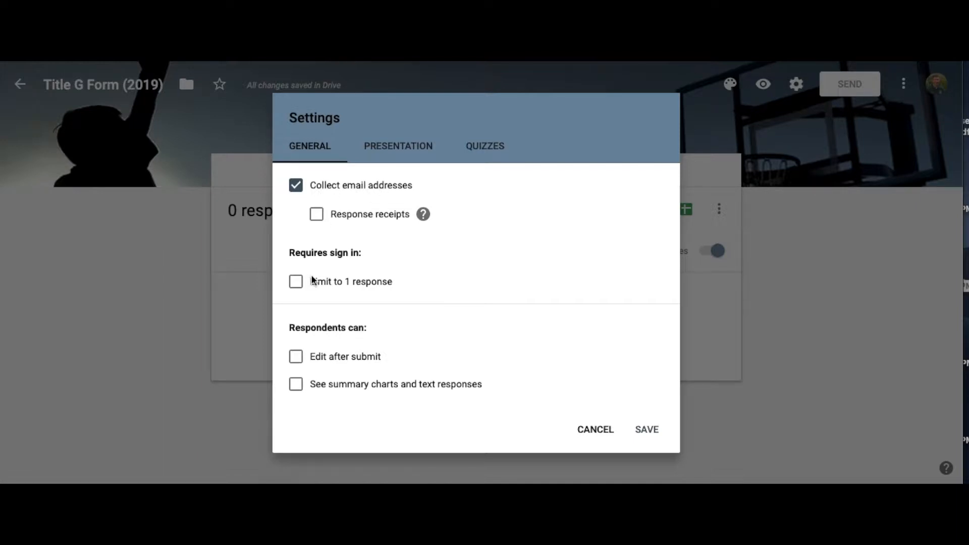
pyautogui.click(297, 282)
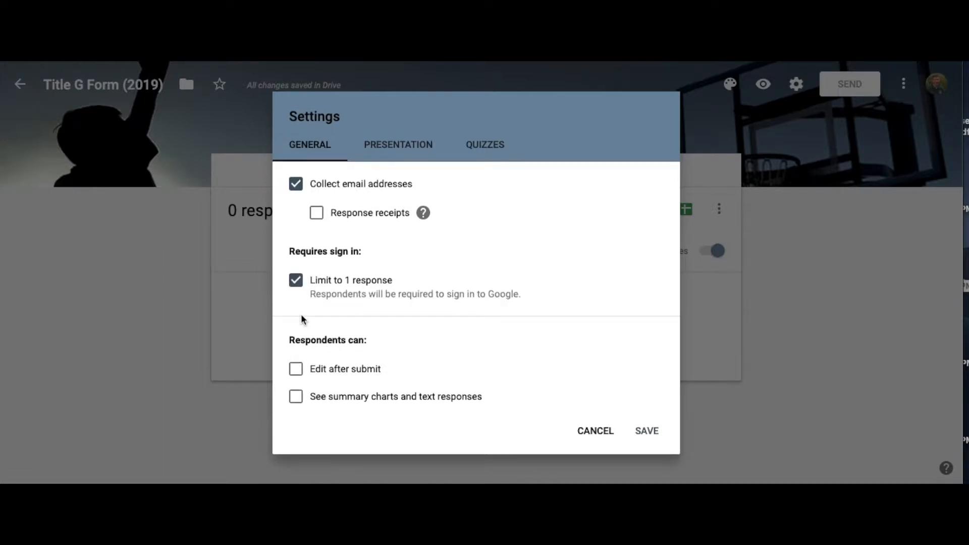
pyautogui.scroll(-1, 302, 319)
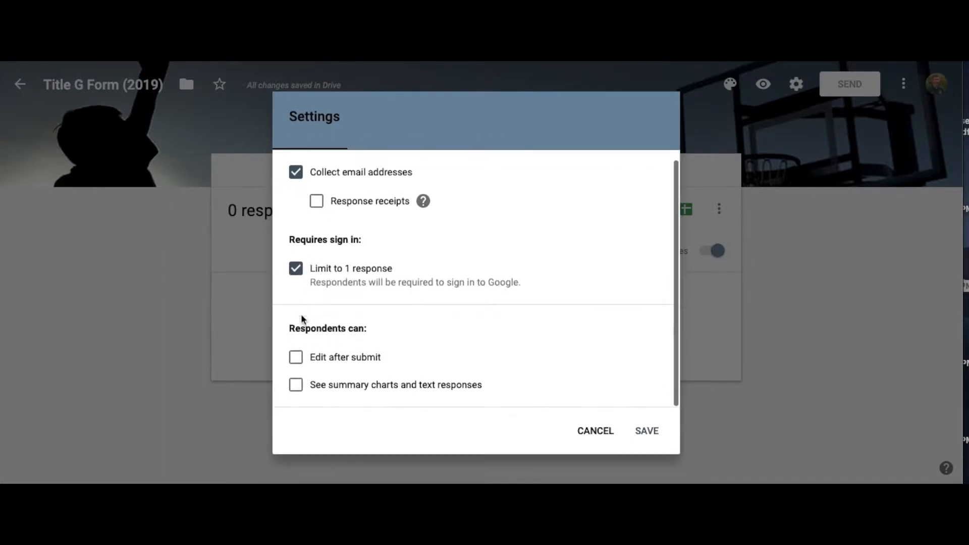
pyautogui.click(297, 358)
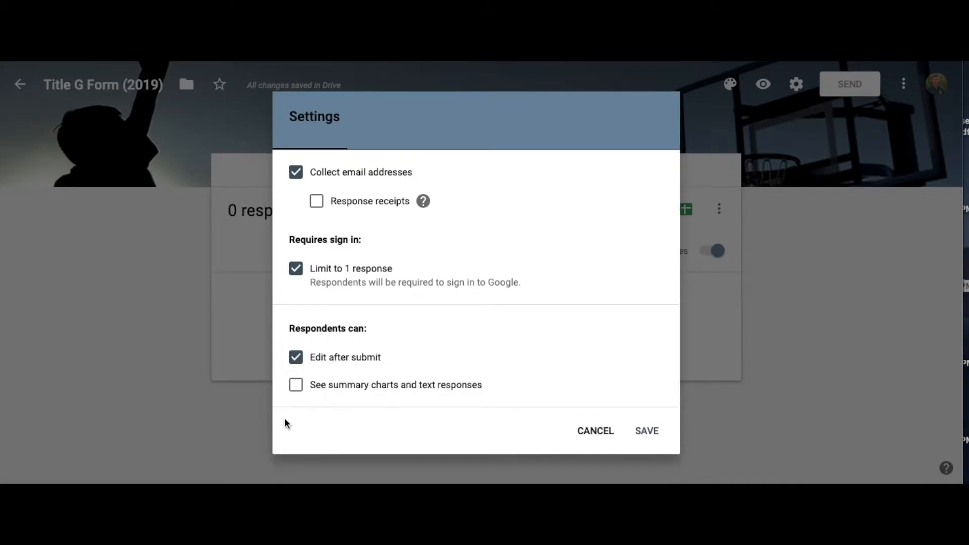
pyautogui.click(297, 388)
pyautogui.click(297, 379)
pyautogui.click(653, 432)
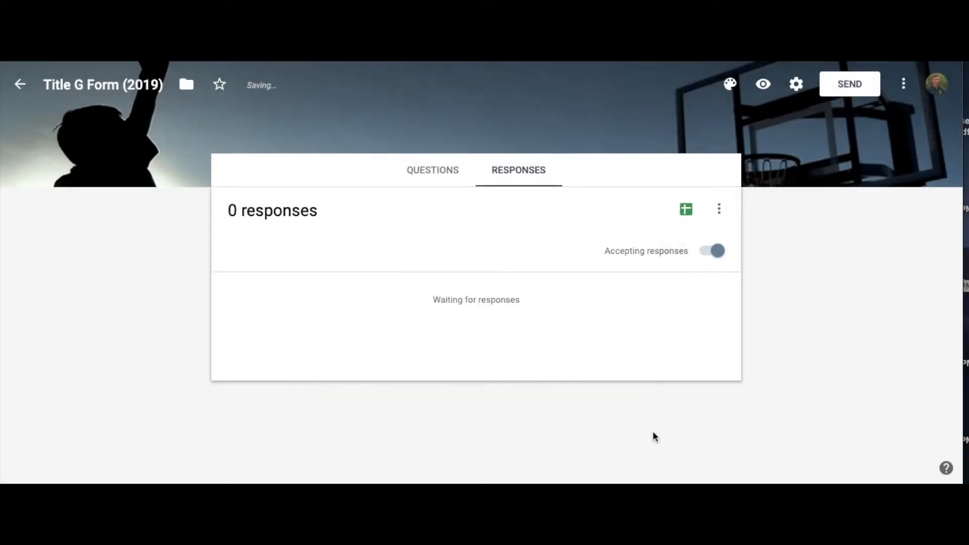
# - Enable the progress bar and shuffled question order in the form's presentation settings
pyautogui.click(798, 84)
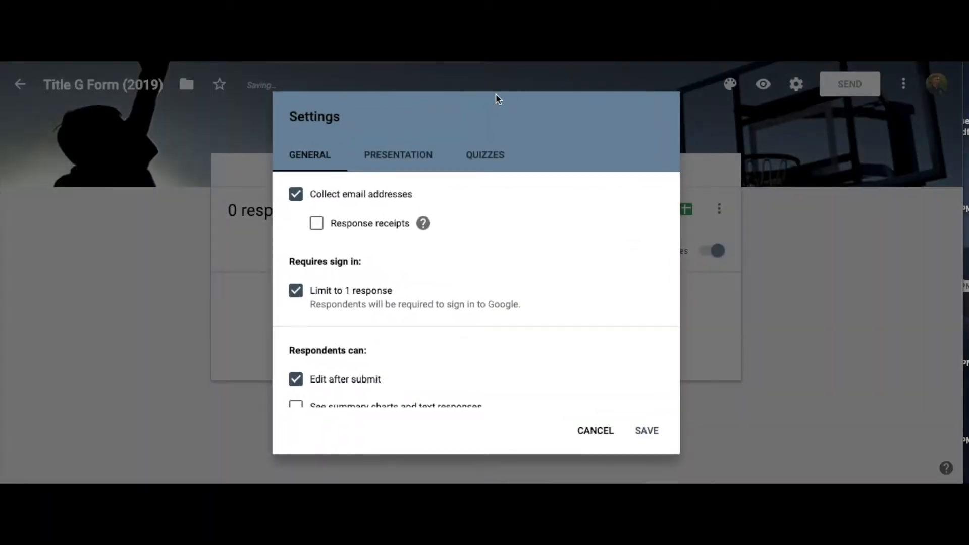
pyautogui.click(396, 157)
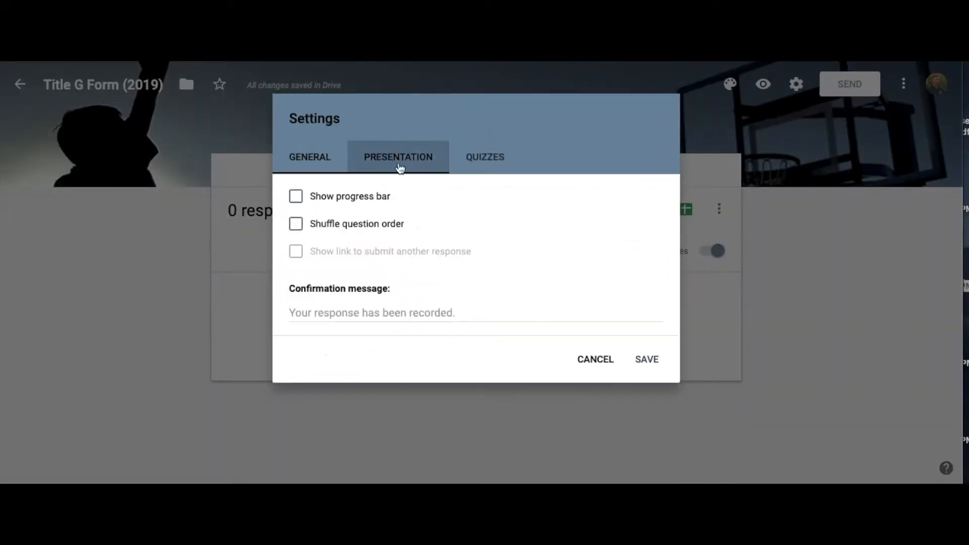
pyautogui.click(297, 199)
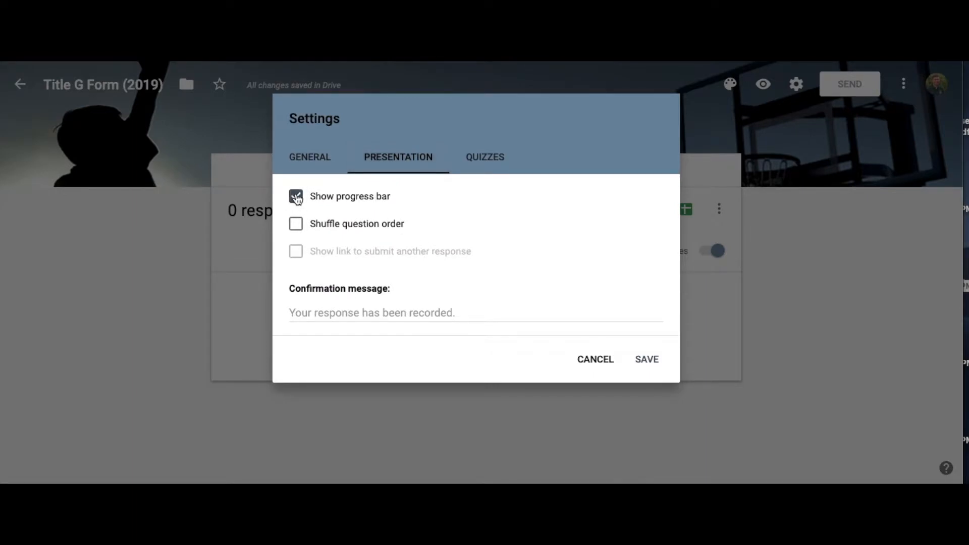
pyautogui.click(312, 157)
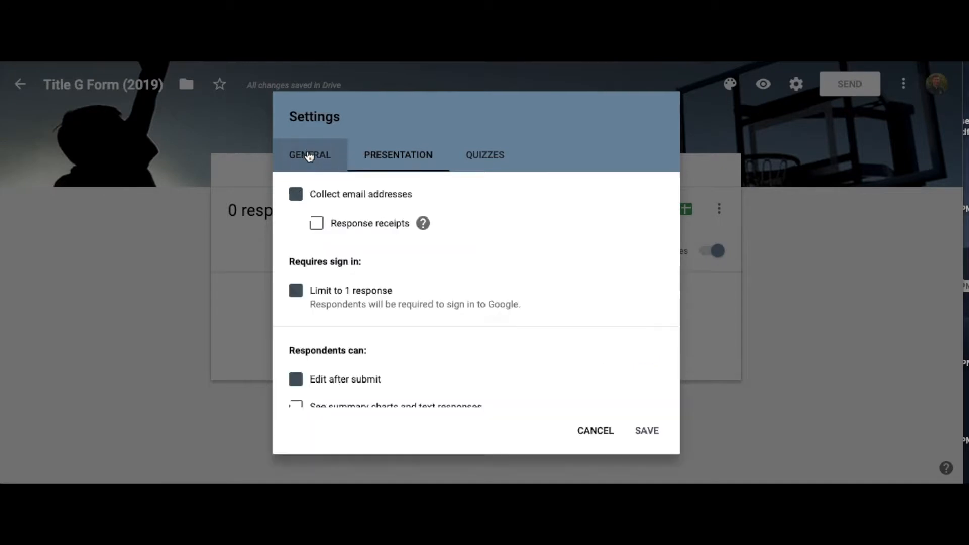
pyautogui.click(402, 154)
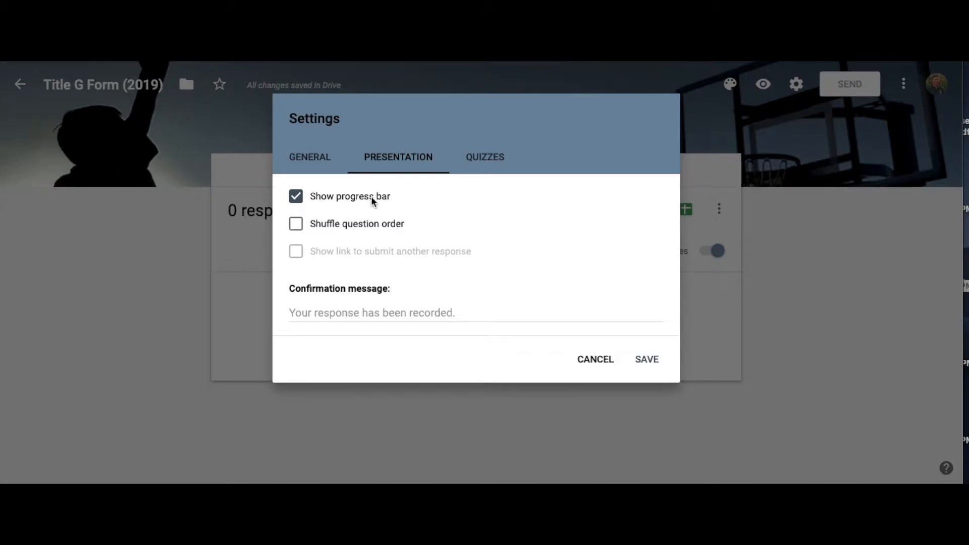
pyautogui.click(302, 226)
# - Remove the 1-response limit, enable the link to submit another response, and set the confirmation message to "Hi"
pyautogui.click(319, 156)
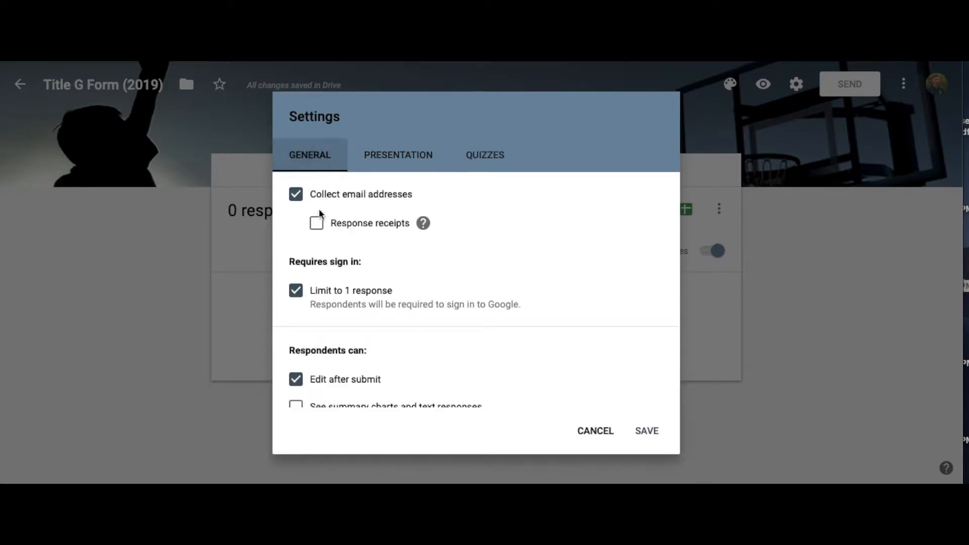
pyautogui.click(296, 291)
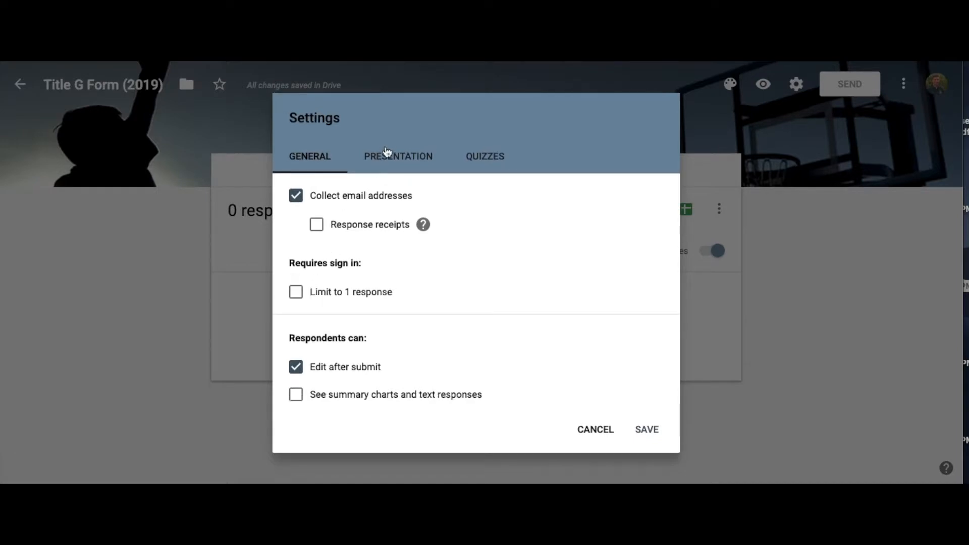
pyautogui.click(386, 158)
pyautogui.click(297, 253)
pyautogui.click(352, 313)
pyautogui.write('Hi')
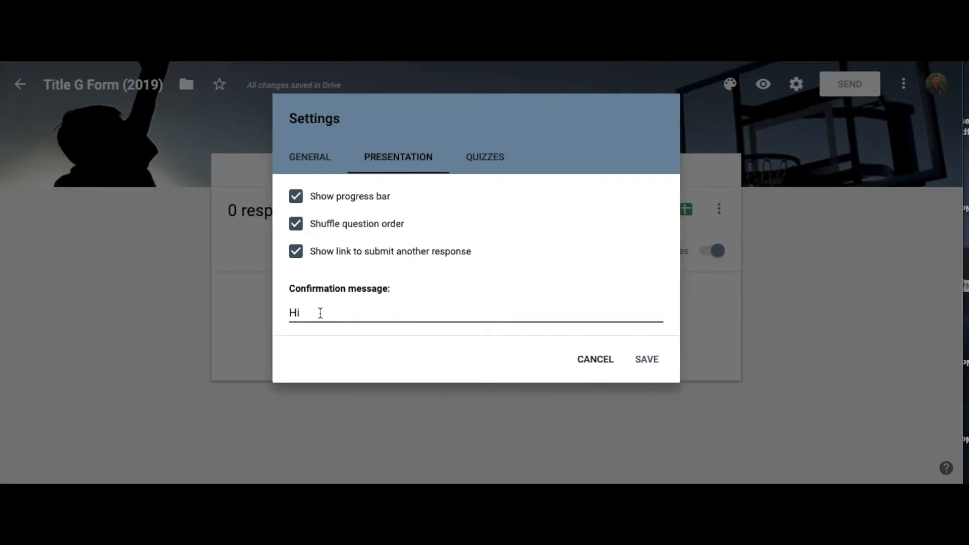
# - Make the form a quiz with grades released immediately after each submission, and save the settings
pyautogui.click(487, 159)
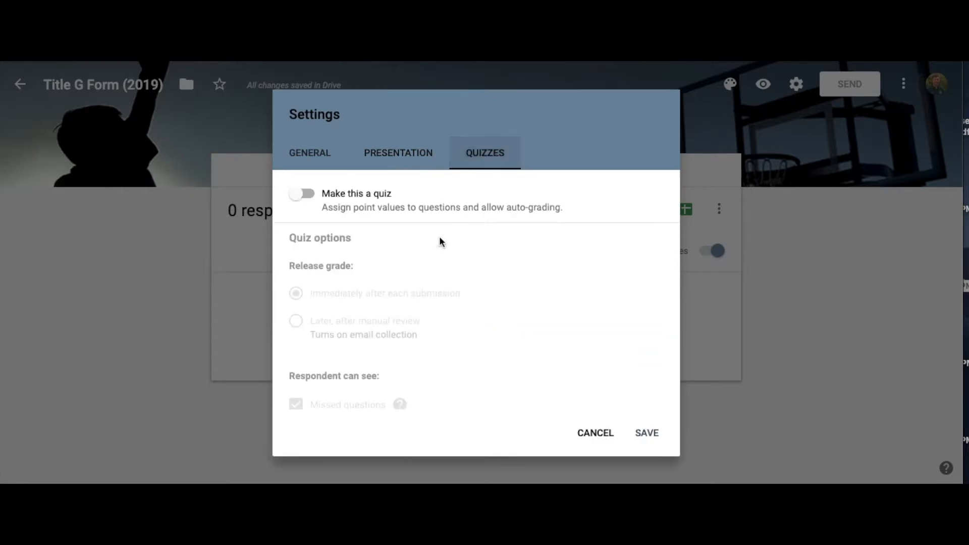
pyautogui.click(303, 195)
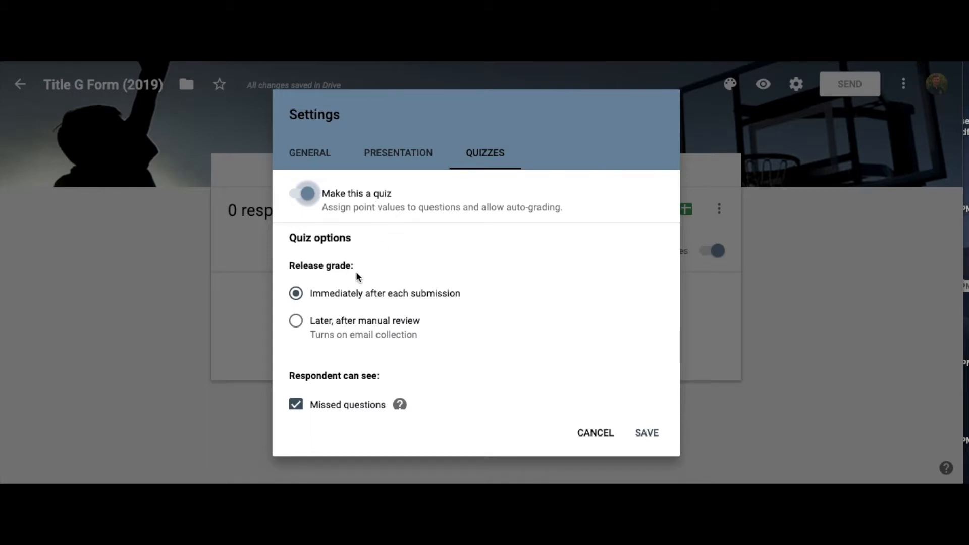
pyautogui.moveTo(303, 267); pyautogui.dragTo(348, 271)
pyautogui.click(346, 294)
pyautogui.scroll(-2, 393, 292)
pyautogui.scroll(-1, 392, 297)
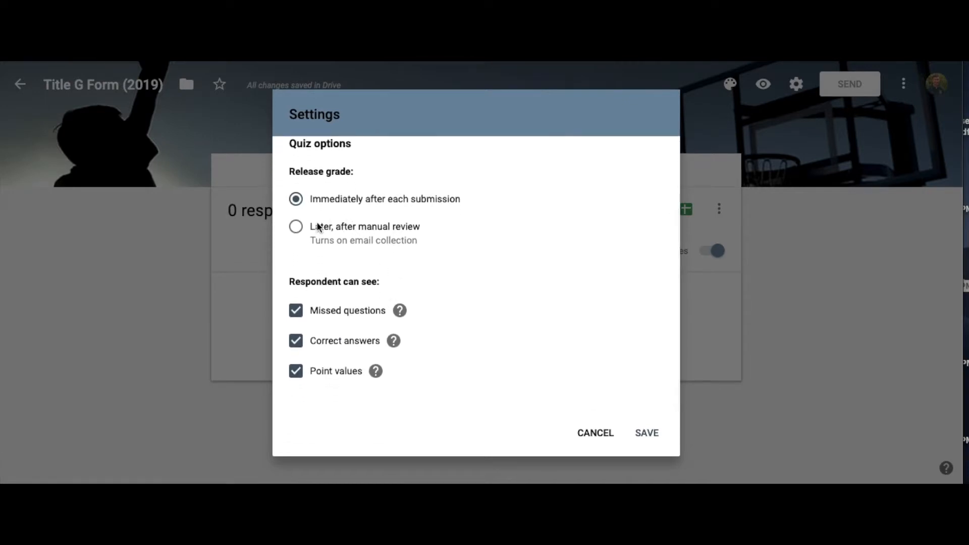
pyautogui.click(298, 228)
pyautogui.click(296, 201)
pyautogui.scroll(3, 361, 372)
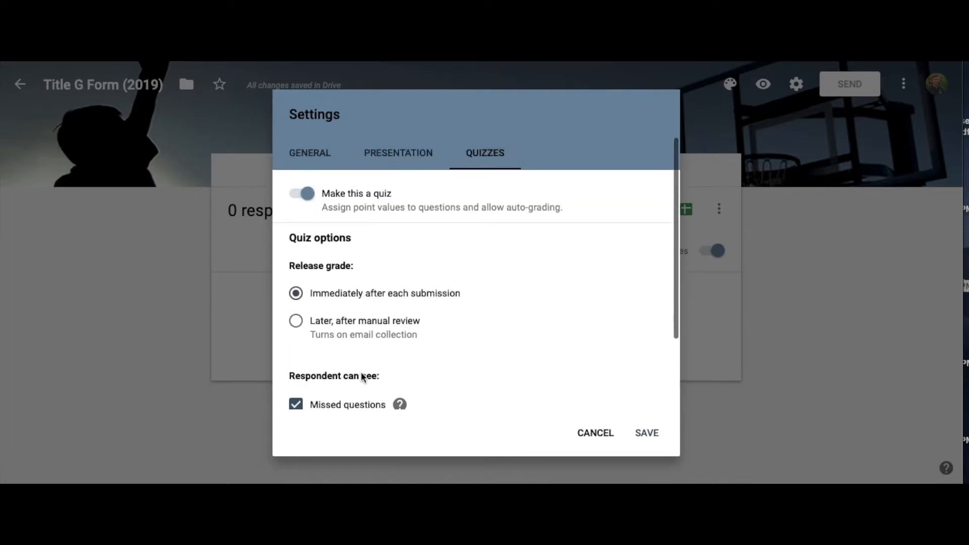
pyautogui.click(644, 434)
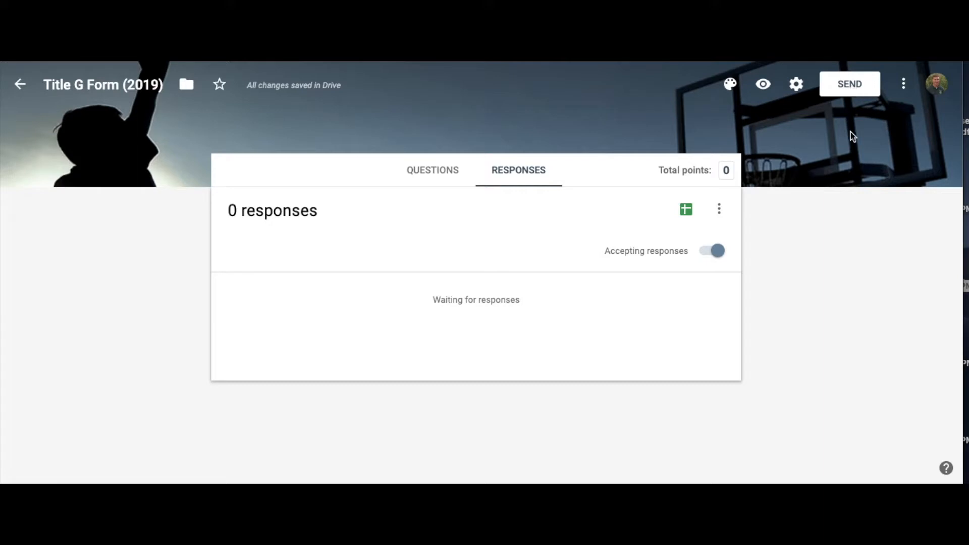
# - Generate a shortened URL in the form's sending options and display the embed HTML code
pyautogui.click(856, 91)
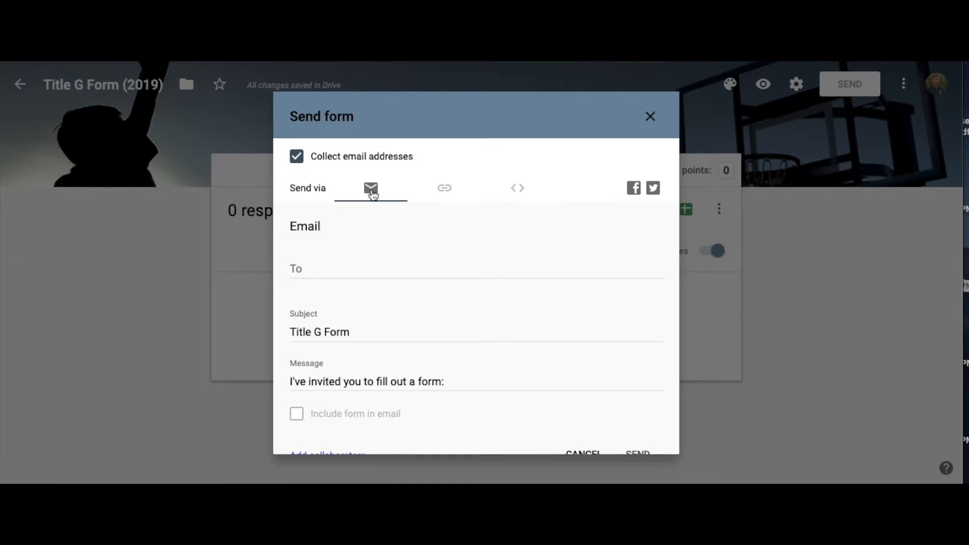
pyautogui.click(445, 190)
pyautogui.click(297, 277)
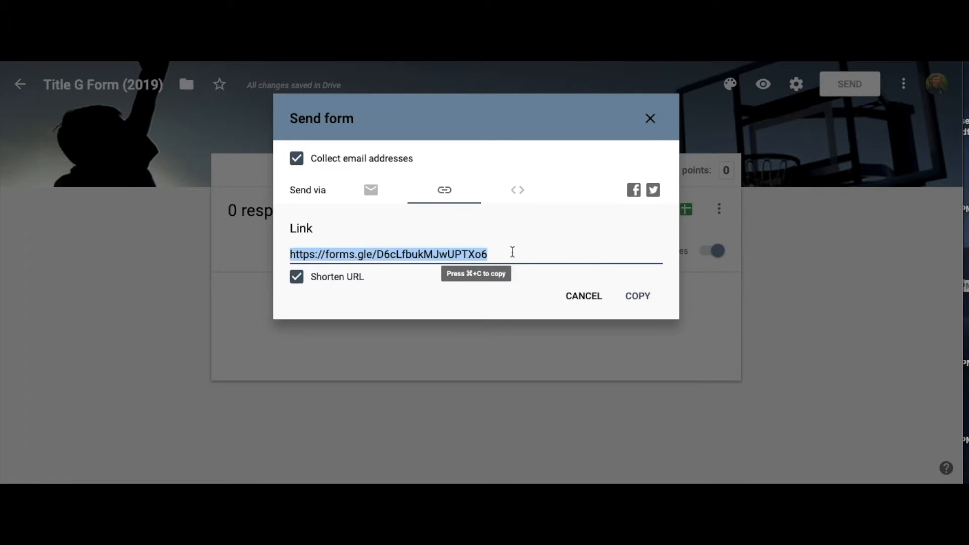
pyautogui.click(517, 192)
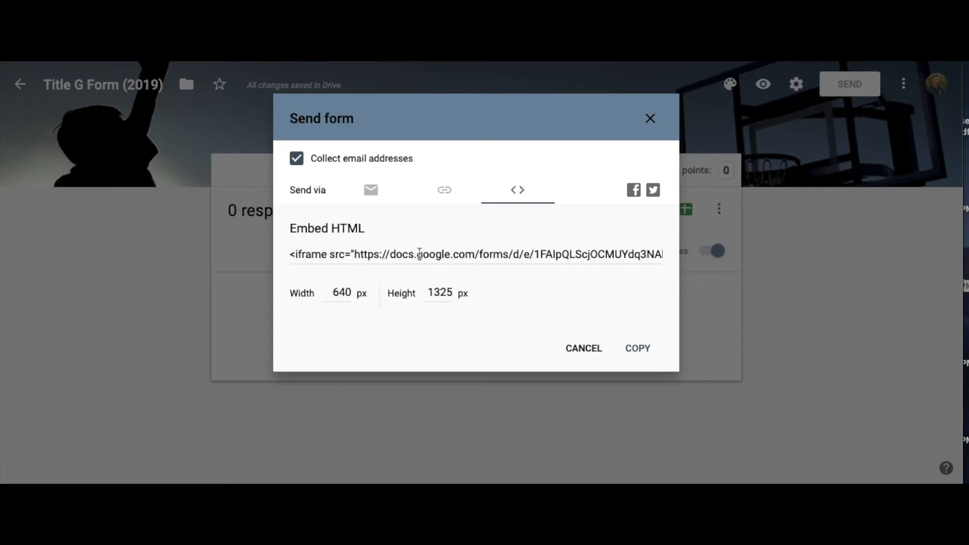
# - Copy the form's shortened link to the clipboard and close the sending options
pyautogui.click(498, 257)
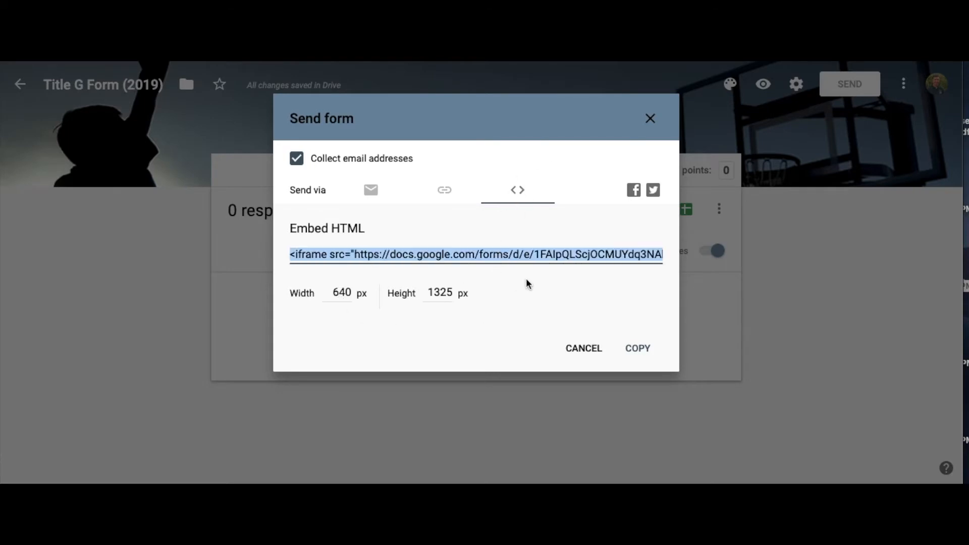
pyautogui.click(445, 192)
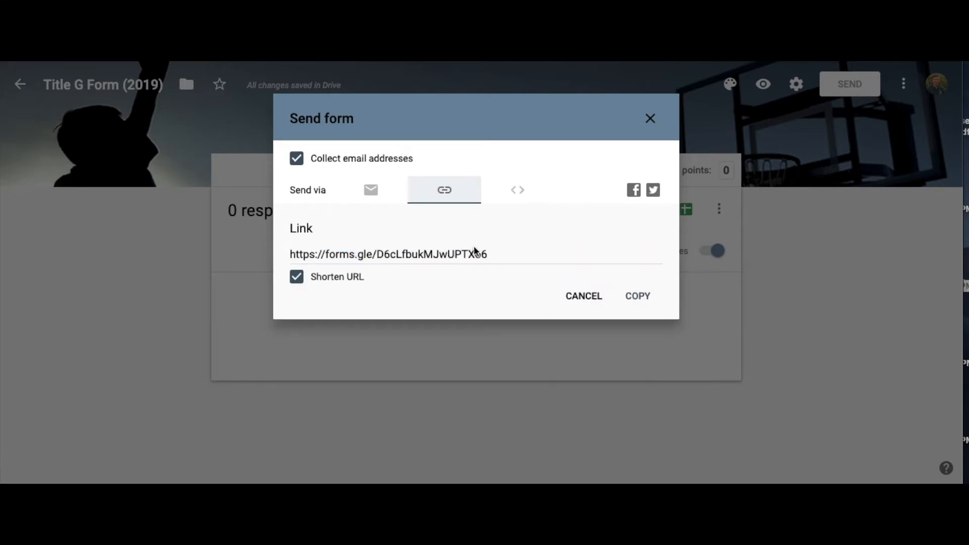
pyautogui.click(636, 302)
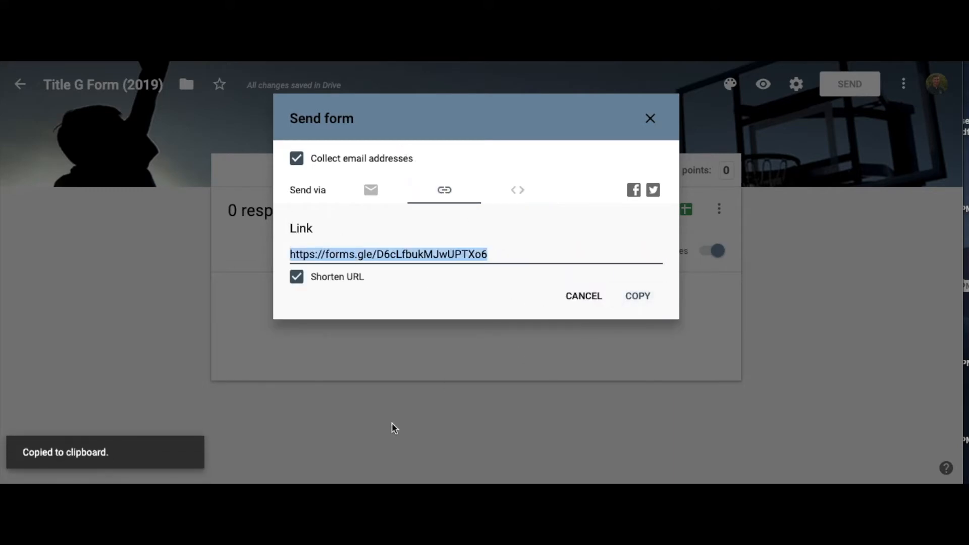
pyautogui.click(569, 297)
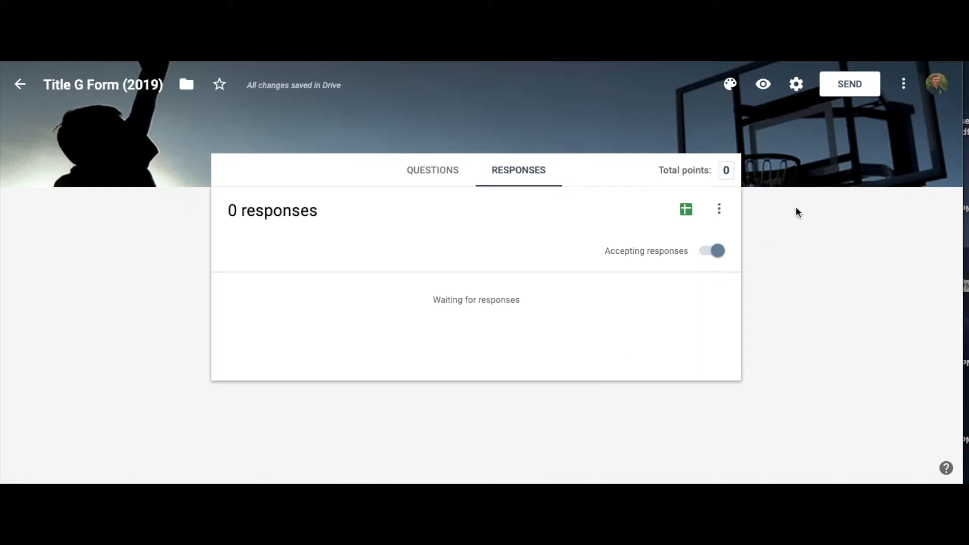
# - Turn on email address collection by default for all future forms and save the default settings
pyautogui.click(904, 86)
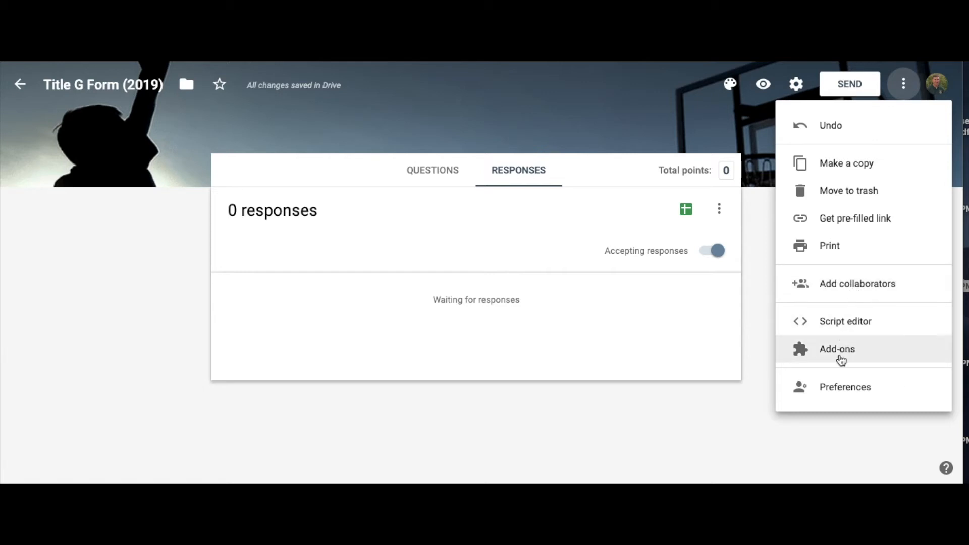
pyautogui.click(826, 392)
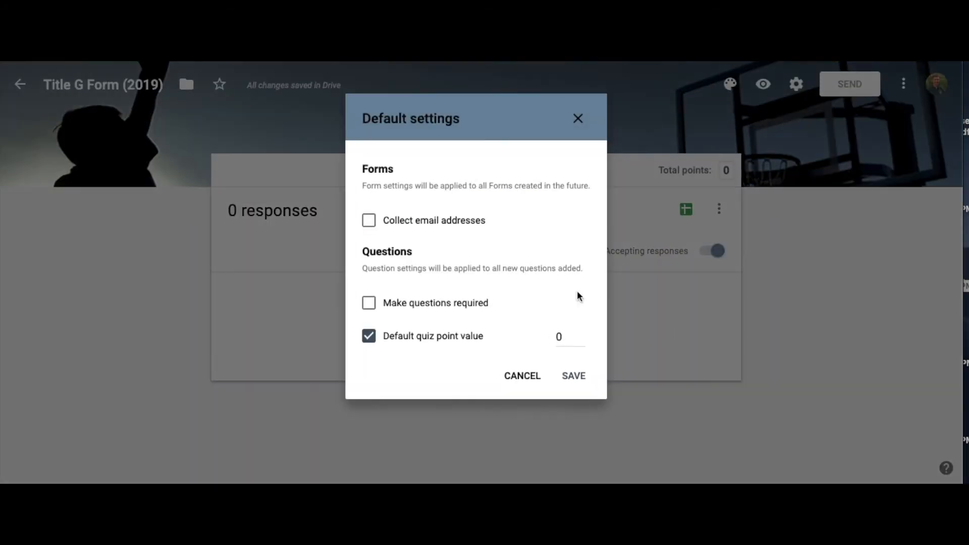
pyautogui.click(377, 223)
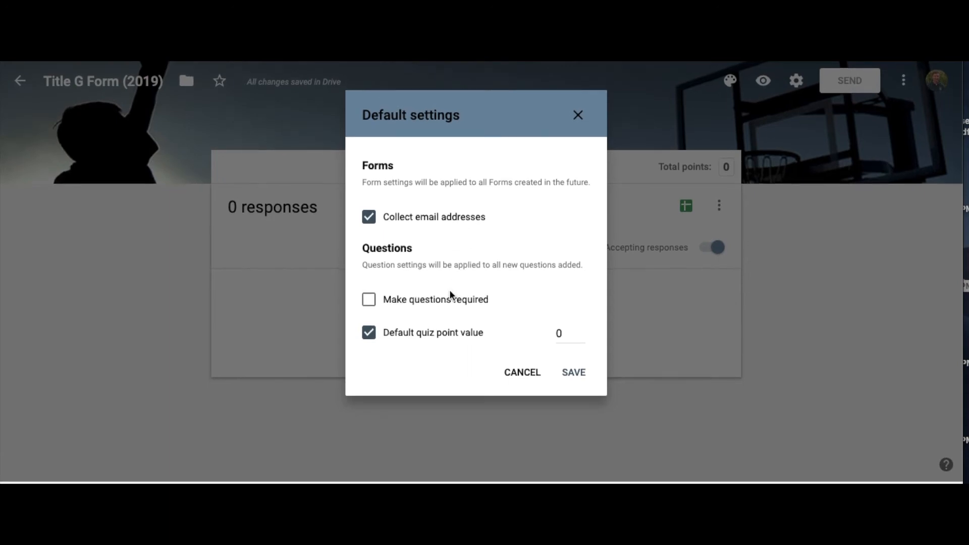
pyautogui.click(372, 306)
pyautogui.click(372, 305)
pyautogui.click(573, 377)
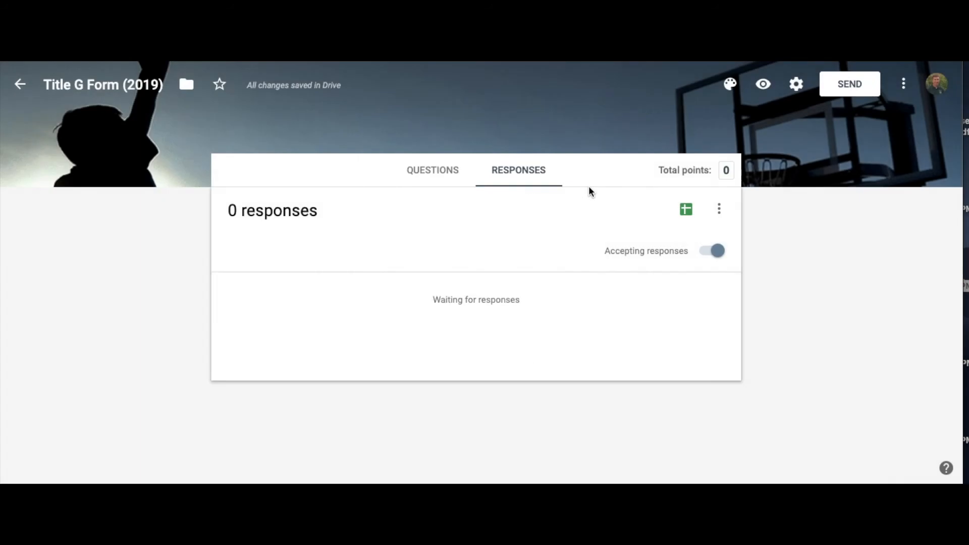